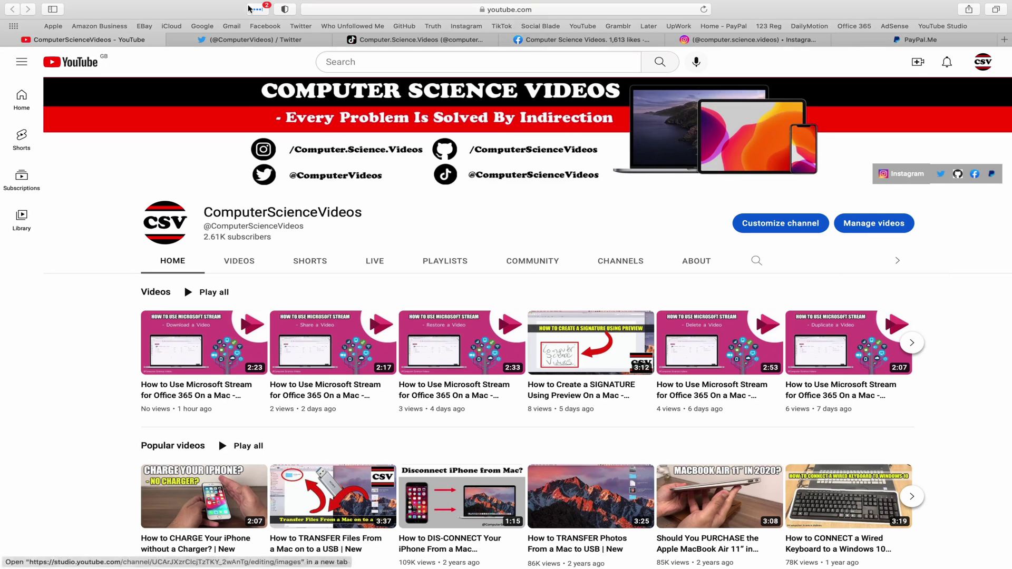
Step: View the channel's Twitter, TikTok, Facebook, Instagram and PayPal.Me tabs in Safari
{"action": "left_click", "coordinate": [237, 42]}
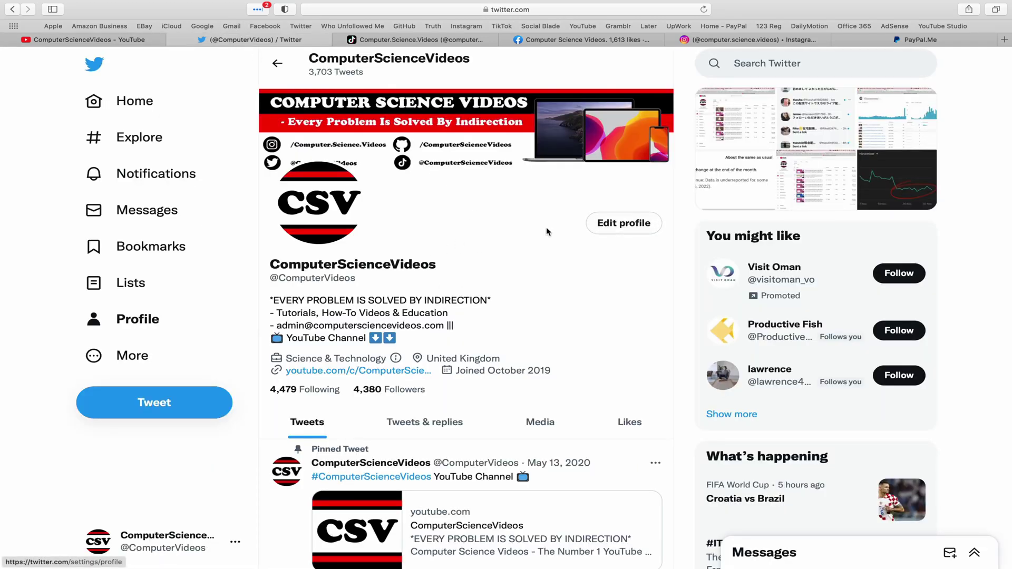
{"action": "left_click", "coordinate": [443, 41]}
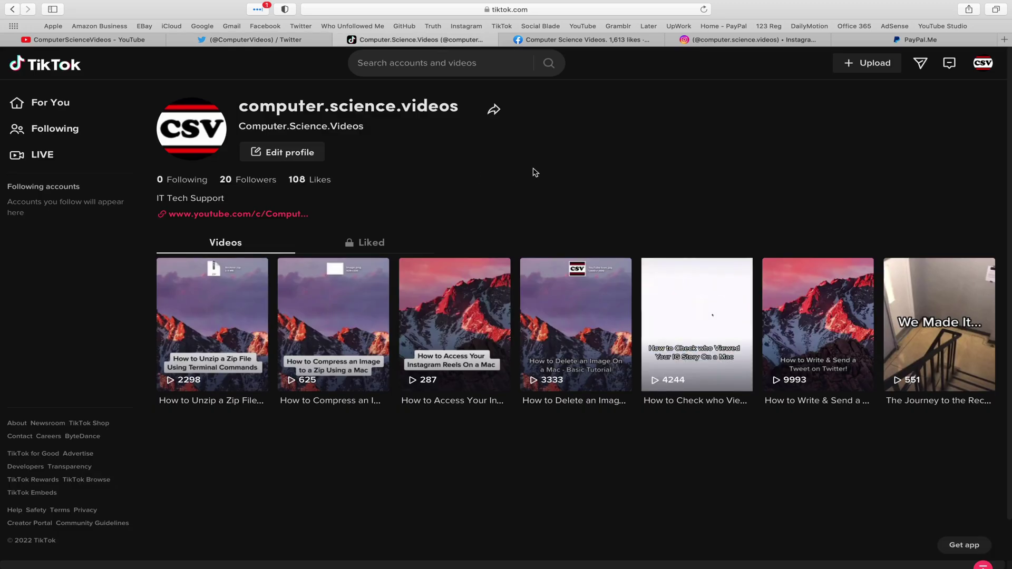
{"action": "left_click", "coordinate": [585, 41]}
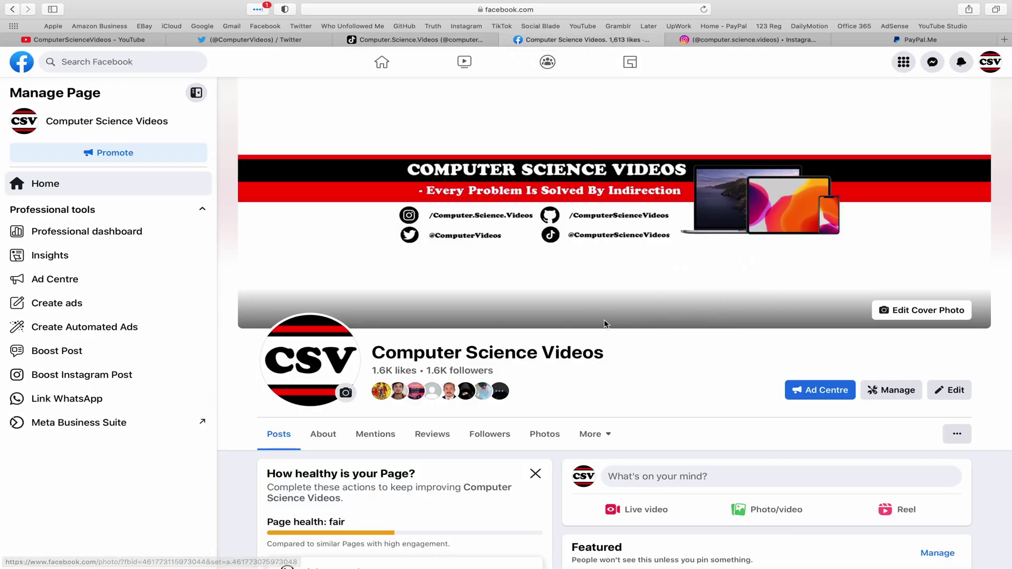
{"action": "left_click", "coordinate": [752, 39]}
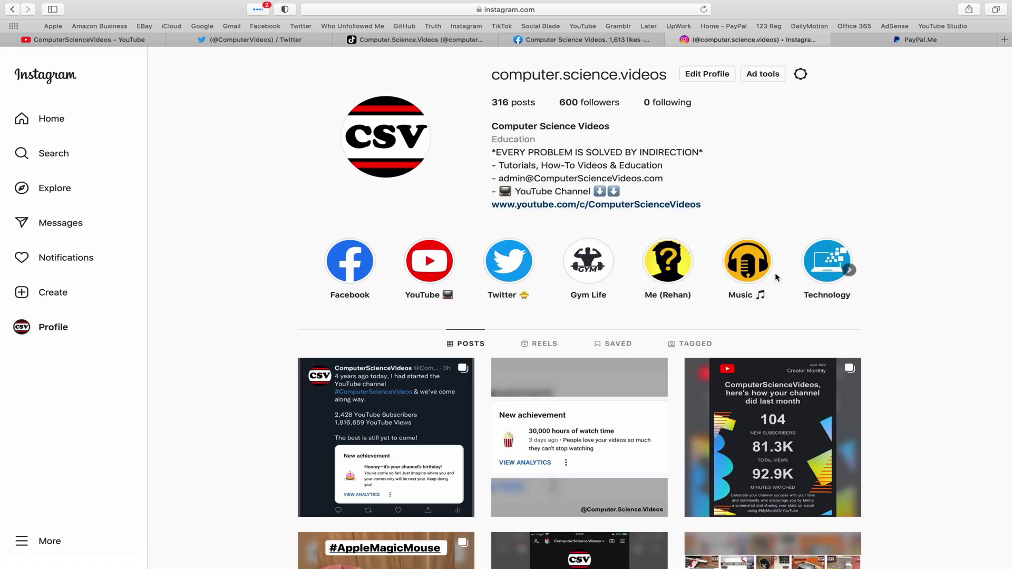
{"action": "left_click", "coordinate": [953, 39]}
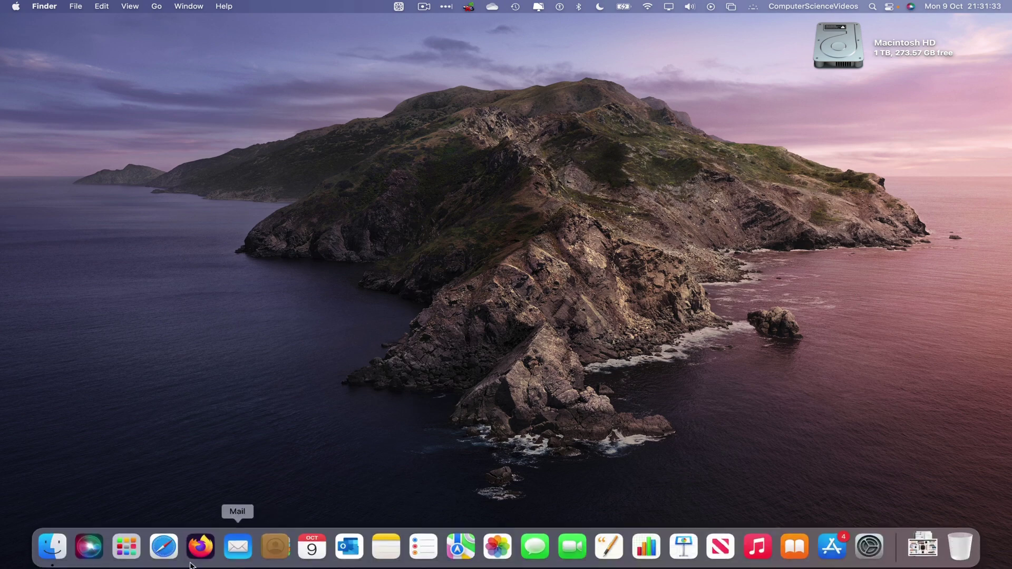
Step: Launch Microsoft Outlook from Launchpad
{"action": "mouse_move", "coordinate": [125, 547]}
{"action": "left_click", "coordinate": [124, 563]}
{"action": "scroll", "coordinate": [454, 256], "scroll_direction": "left", "scroll_amount": 3}
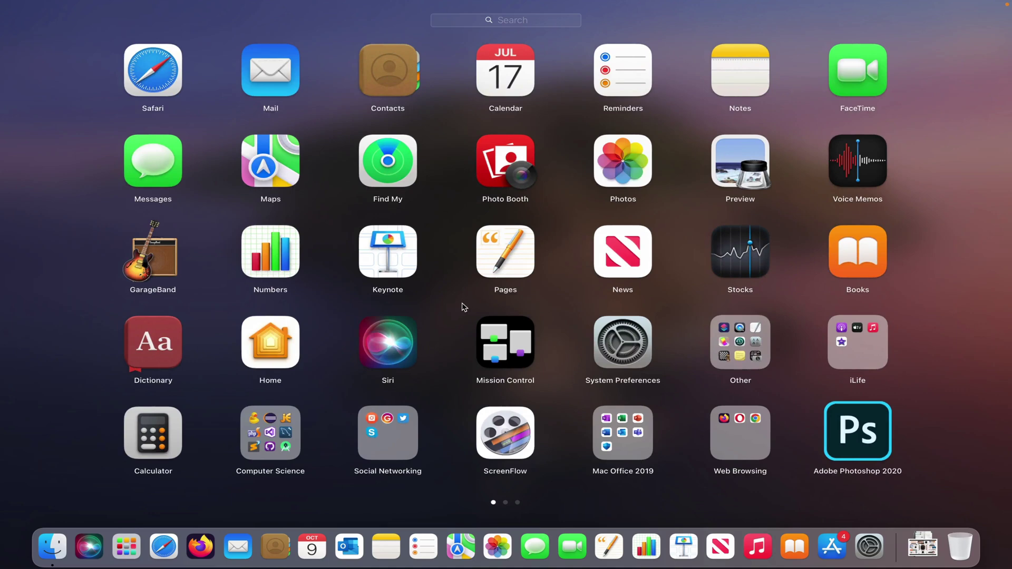
{"action": "type", "text": "out"}
{"action": "left_click", "coordinate": [463, 307]}
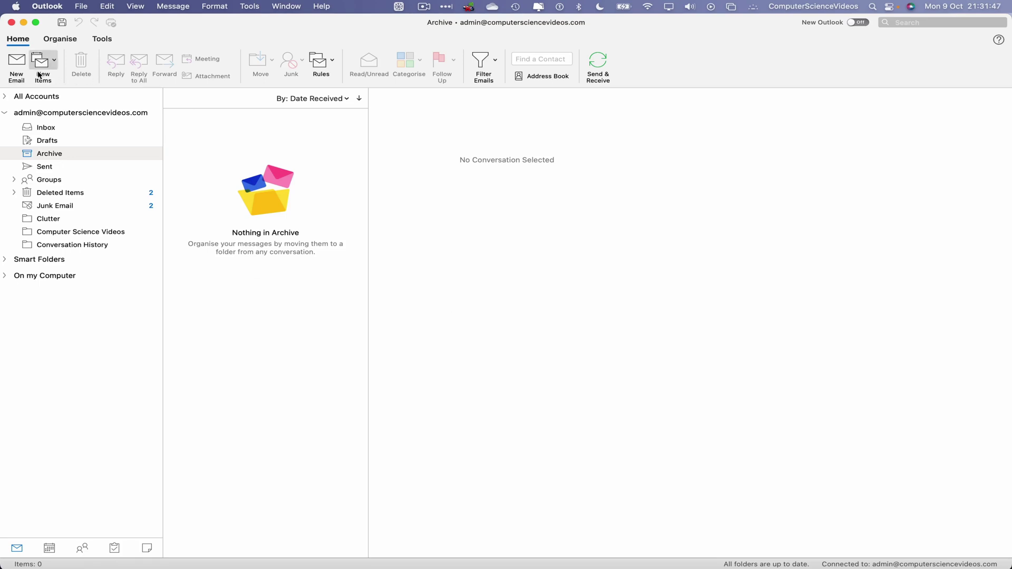
Step: Write 'Hello, This is a test email. Please see the attached video. Kind regards, Admin' in a new email
{"action": "left_click", "coordinate": [15, 62]}
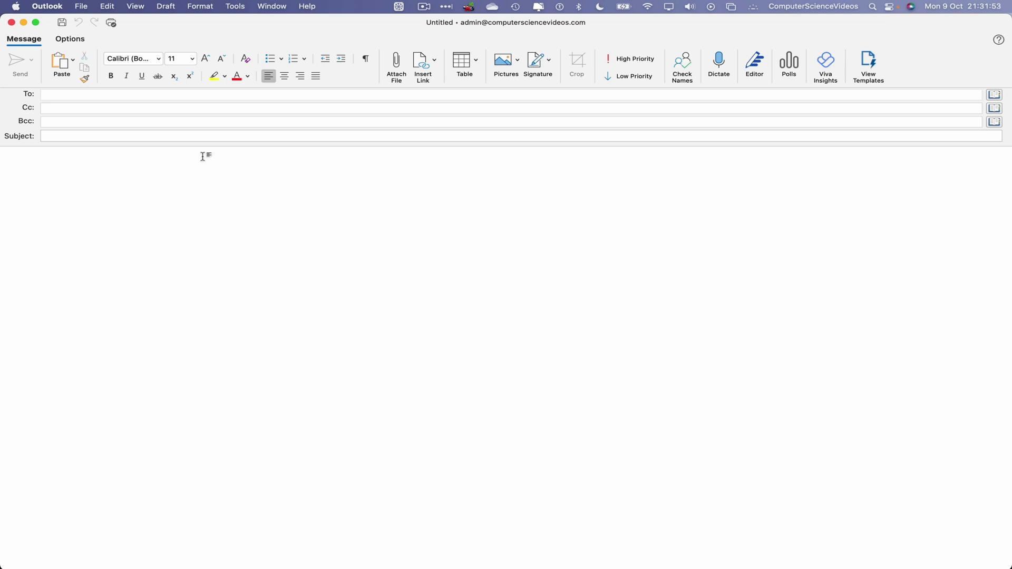
{"action": "left_click", "coordinate": [43, 170]}
{"action": "type", "text": "Hello,"}
{"action": "key", "text": "Return"}
{"action": "key", "text": "Return"}
{"action": "type", "text": "This is a test email."}
{"action": "key", "text": "Return"}
{"action": "key", "text": "Return"}
{"action": "type", "text": "Please see the atat"}
{"action": "key", "text": "BackSpace"}
{"action": "key", "text": "BackSpace"}
{"action": "type", "text": "tached videos"}
{"action": "key", "text": "Return"}
{"action": "key", "text": "BackSpace"}
{"action": "key", "text": "BackSpace"}
{"action": "type", "text": "."}
{"action": "key", "text": "Return"}
{"action": "type", "text": "Kind regards,"}
{"action": "key", "text": "Return"}
{"action": "type", "text": "Admin"}
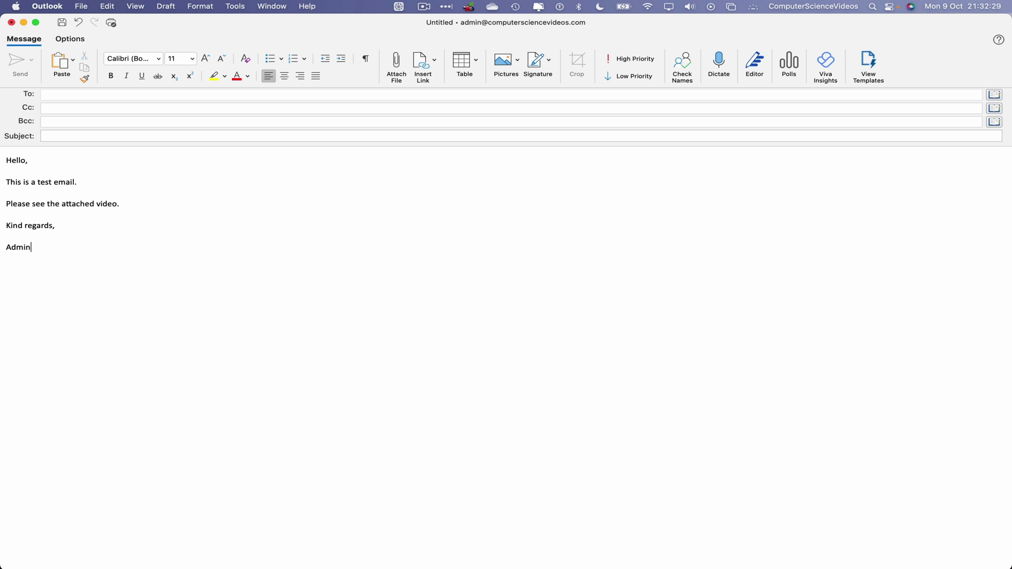
{"action": "left_click", "coordinate": [212, 93]}
{"action": "type", "text": "comp"}
{"action": "key", "text": "Return"}
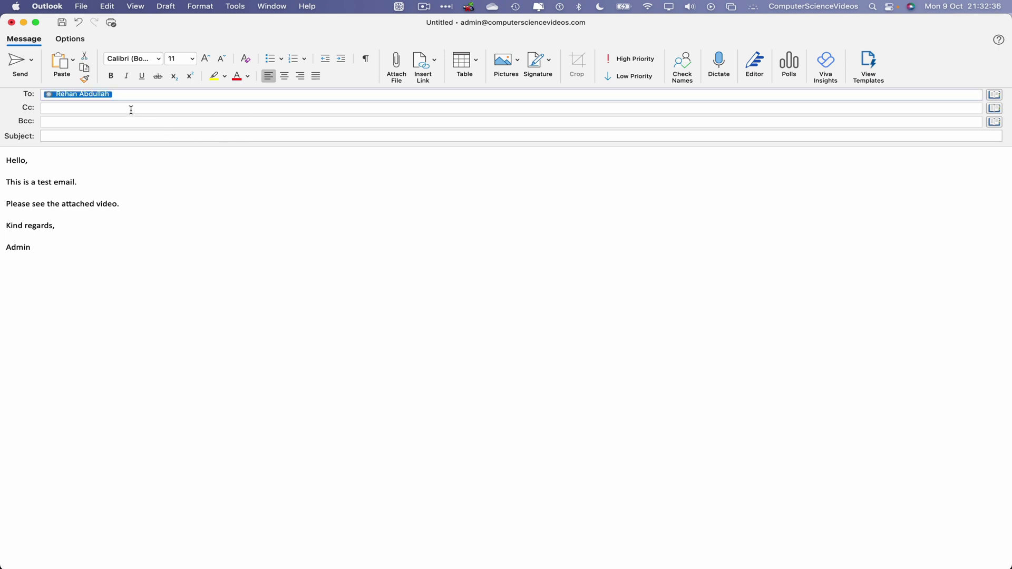
{"action": "double_click", "coordinate": [102, 96]}
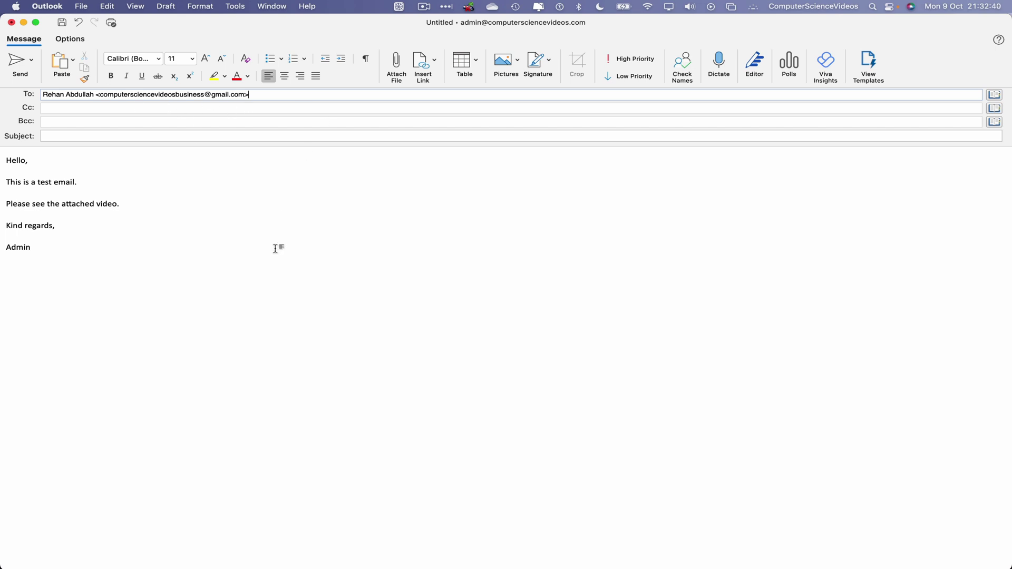
{"action": "left_click", "coordinate": [308, 215]}
{"action": "left_click", "coordinate": [122, 136]}
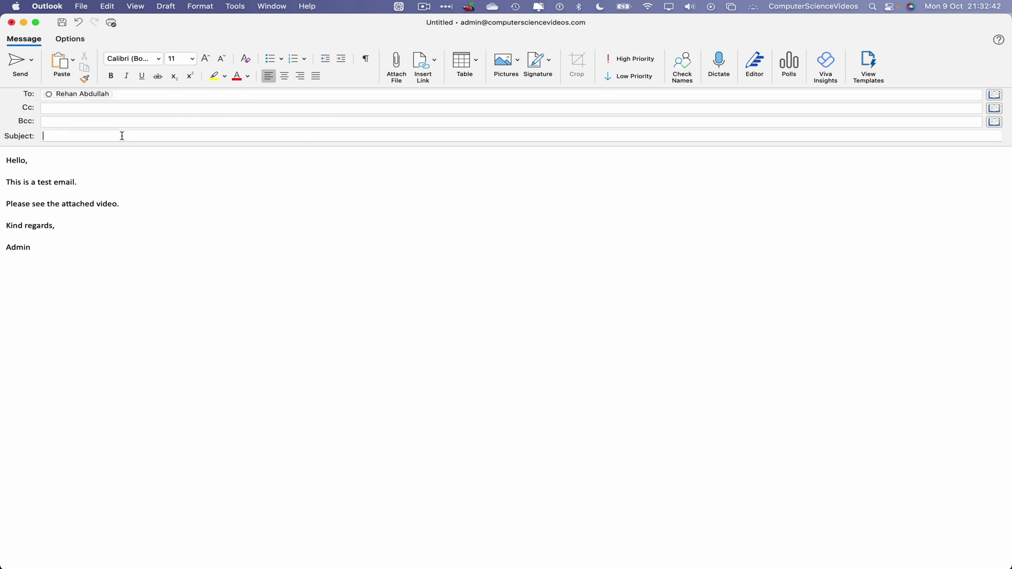
{"action": "type", "text": "Test video"}
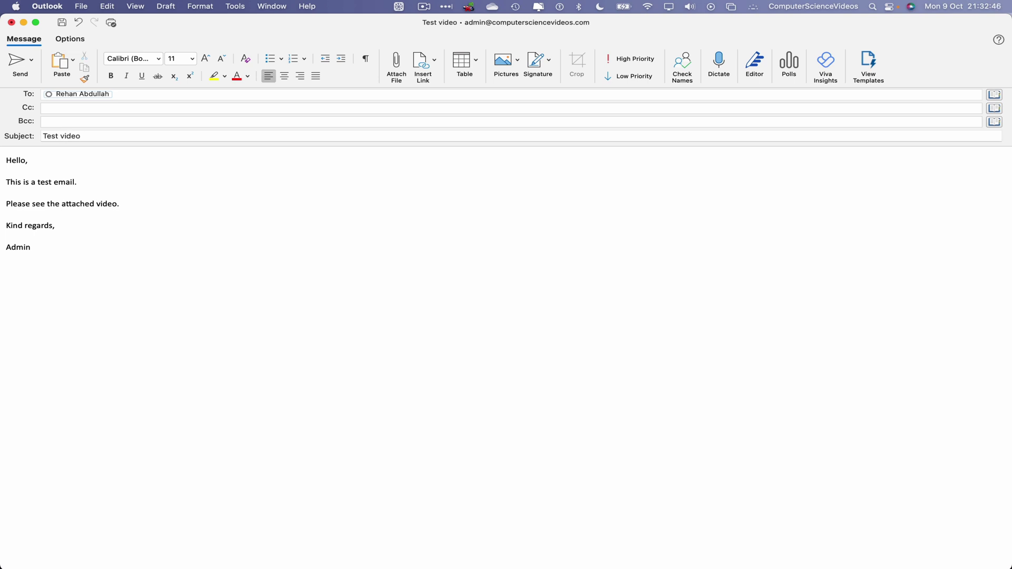
Step: Minimize the Outlook draft and main windows to reveal the desktop
{"action": "left_click", "coordinate": [22, 22]}
{"action": "left_click", "coordinate": [23, 22]}
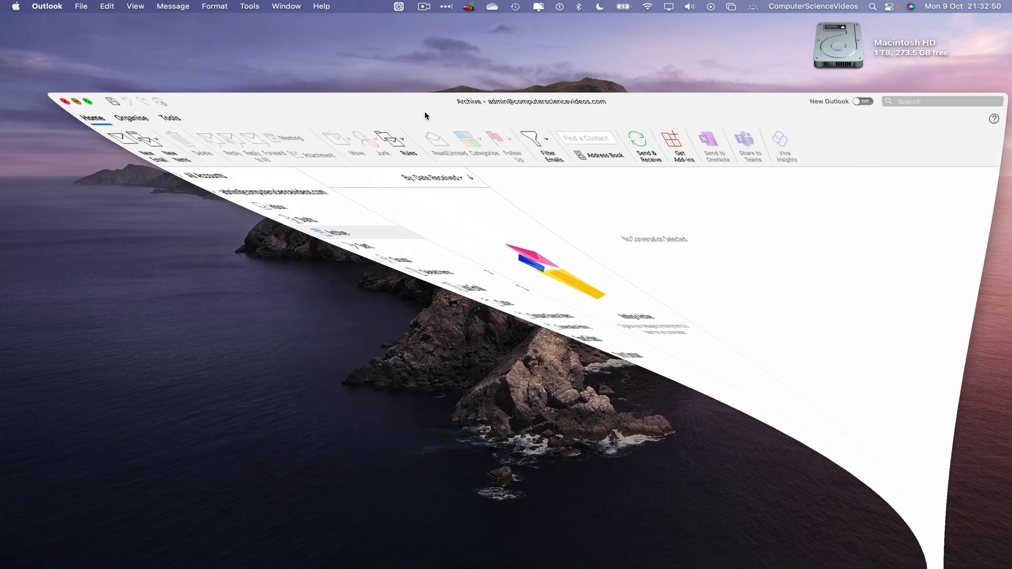
{"action": "left_click", "coordinate": [610, 57]}
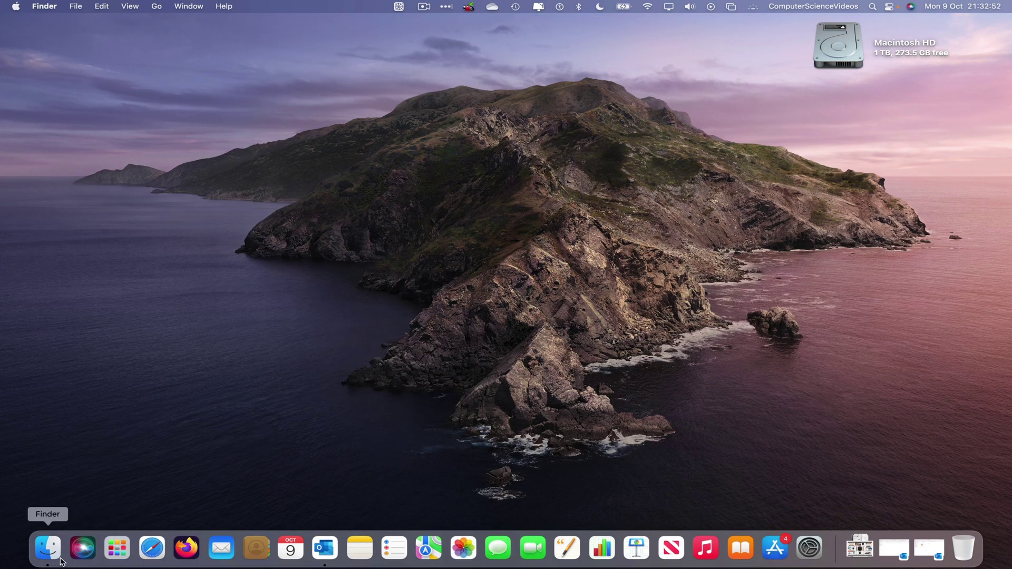
Step: Copy video.mp4 from Movies > Videos onto the desktop in Finder
{"action": "left_click", "coordinate": [60, 559]}
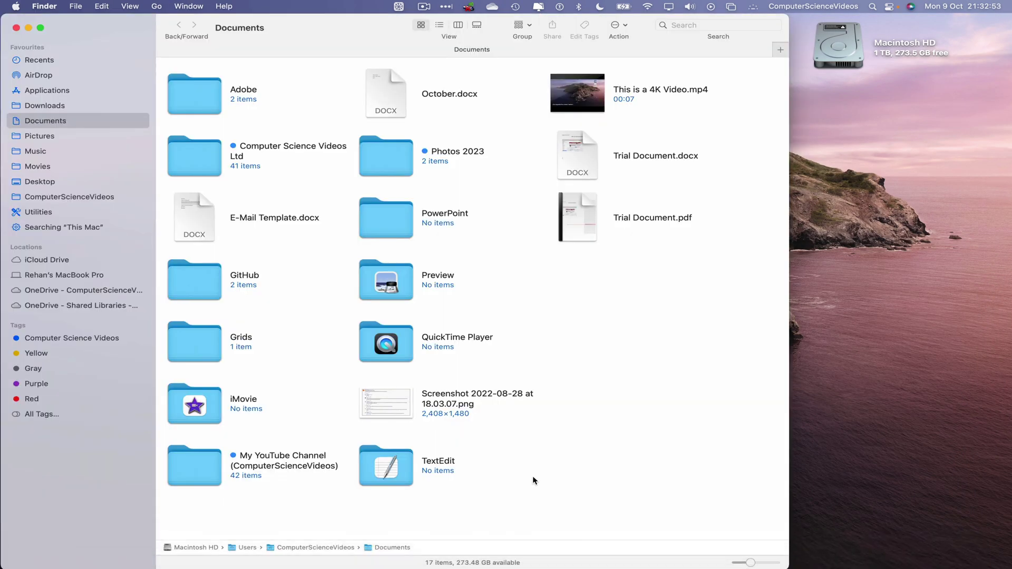
{"action": "left_click", "coordinate": [39, 166]}
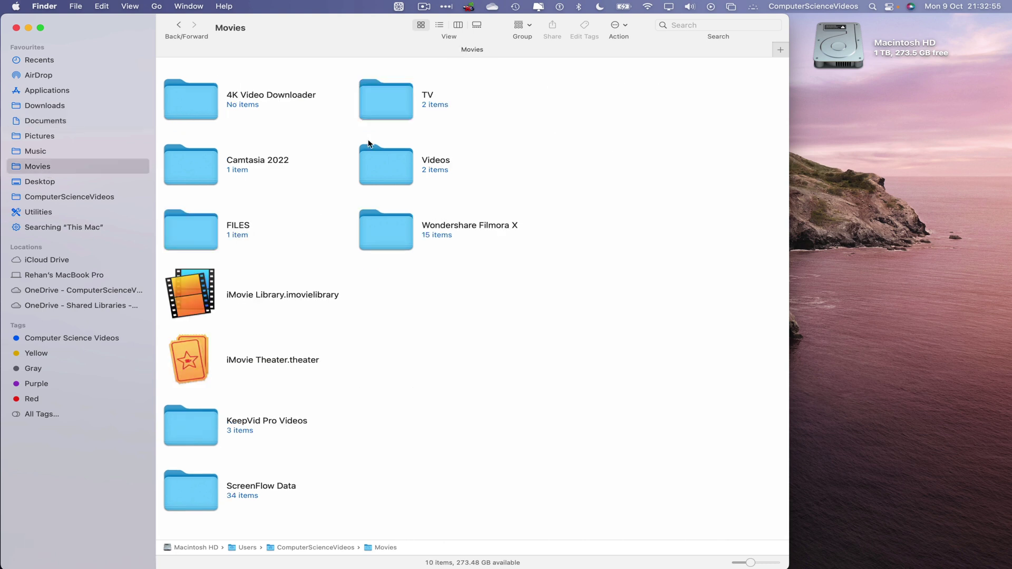
{"action": "double_click", "coordinate": [397, 165]}
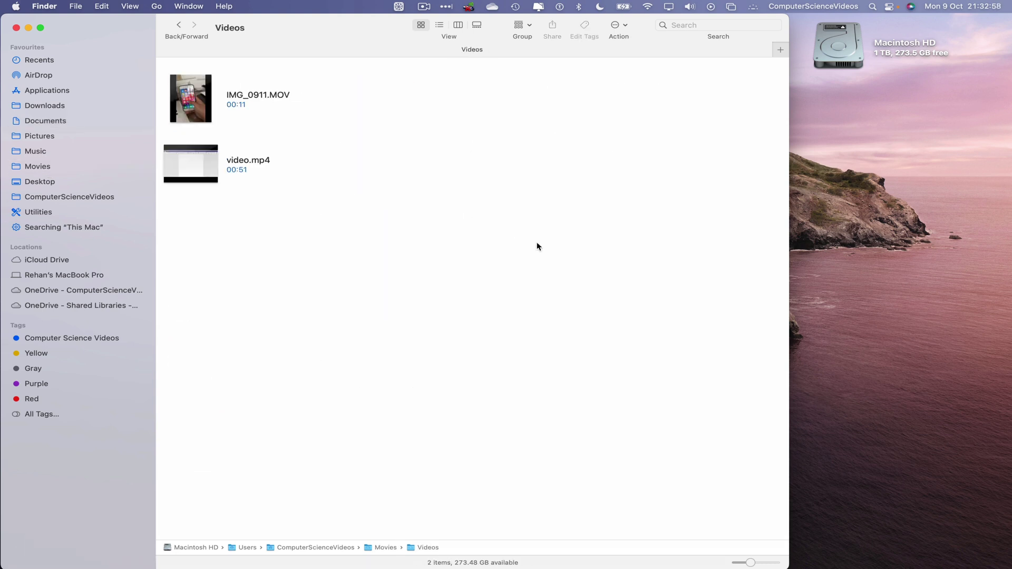
{"action": "left_click_drag", "start_coordinate": [329, 205], "coordinate": [203, 167]}
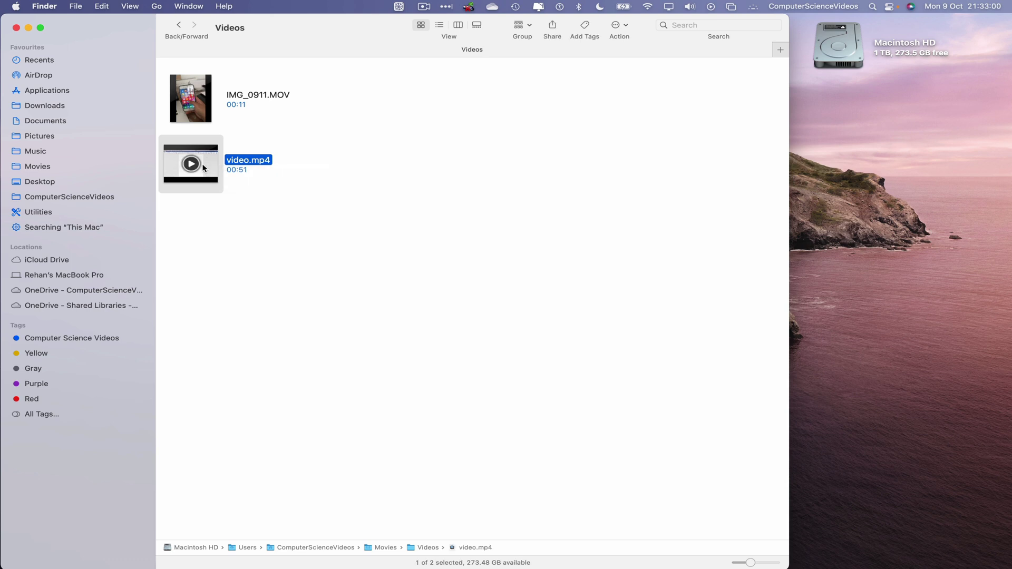
{"action": "left_click", "coordinate": [860, 96]}
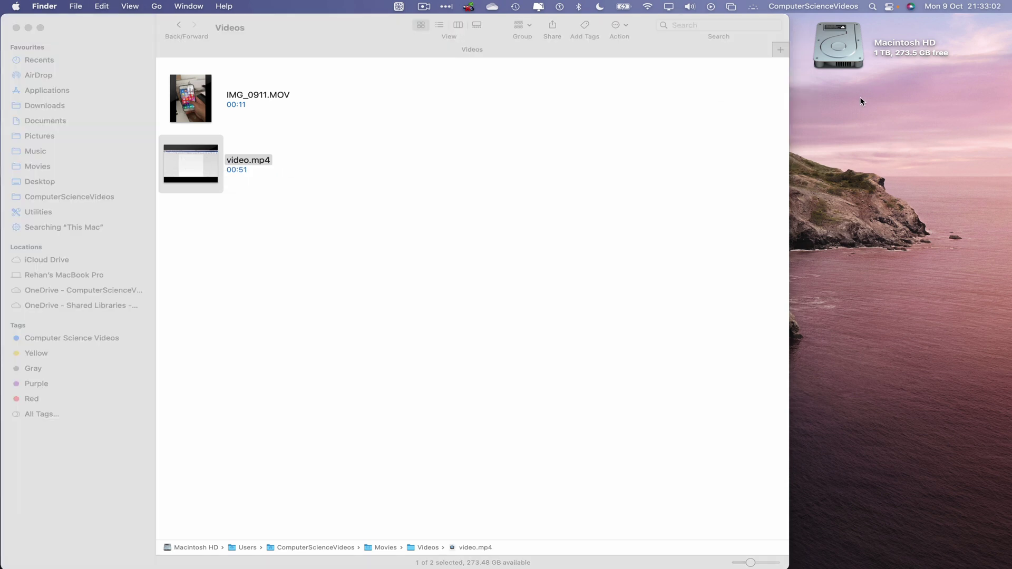
{"action": "key", "text": "super+v"}
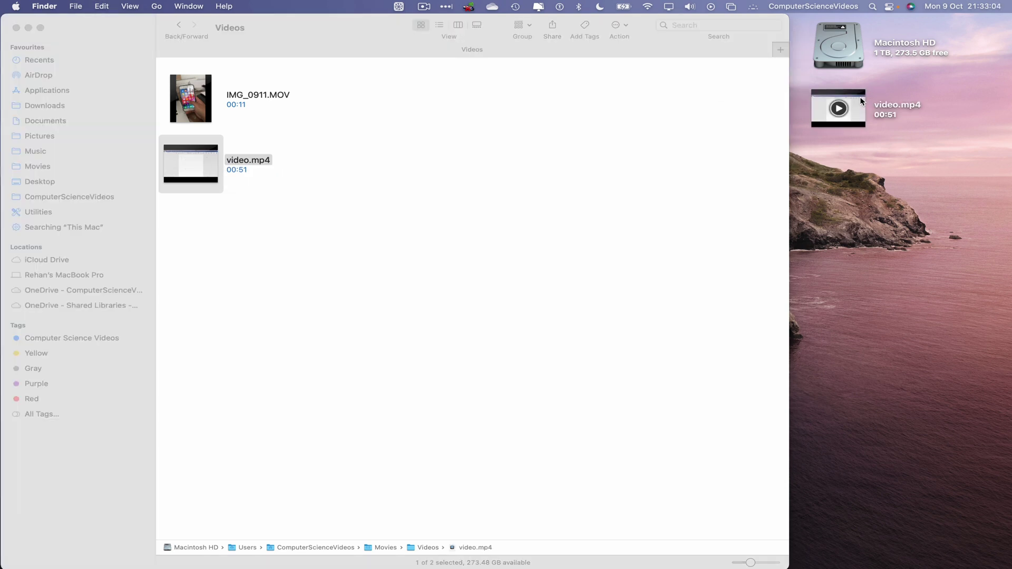
{"action": "left_click", "coordinate": [29, 28]}
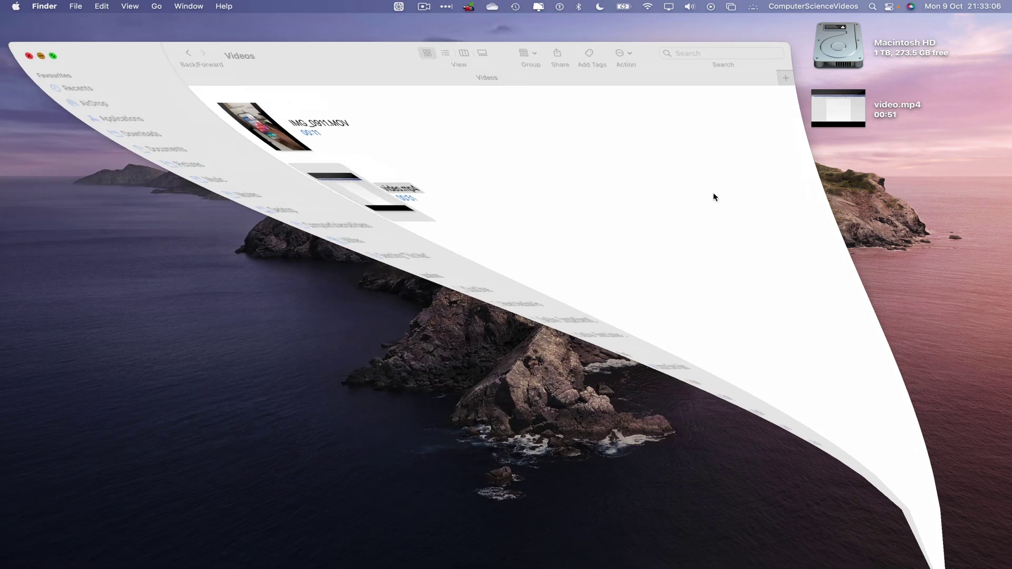
Step: Check video.mp4's info (561 KB, 51-second MPEG-4) and restore the Outlook window
{"action": "left_click", "coordinate": [858, 96]}
{"action": "right_click", "coordinate": [858, 95]}
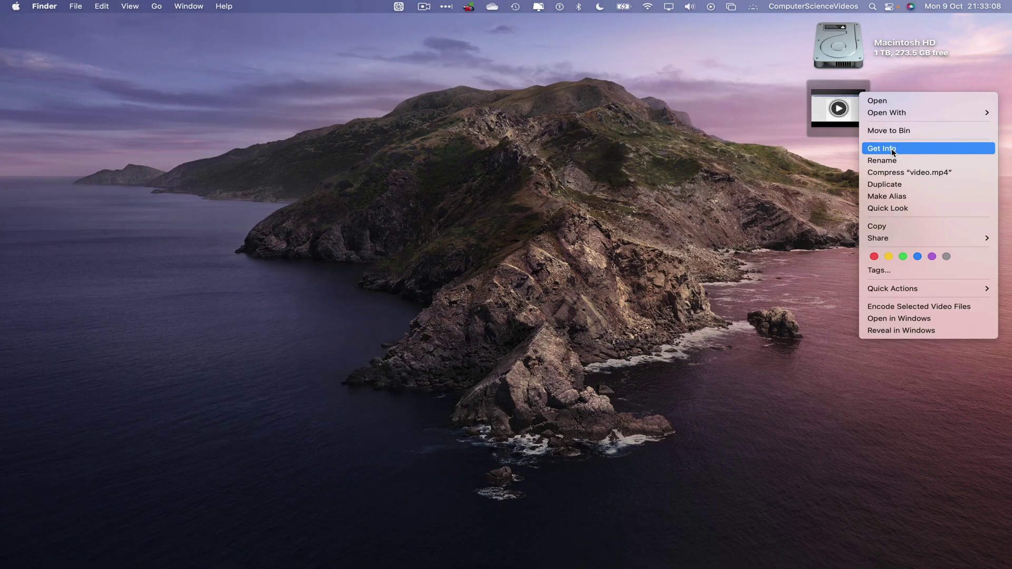
{"action": "left_click", "coordinate": [890, 148]}
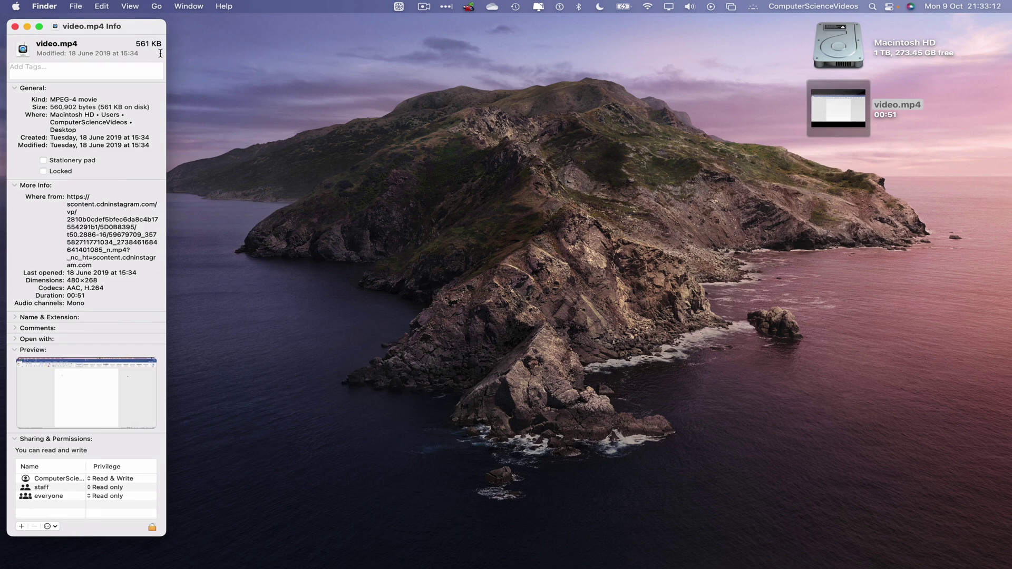
{"action": "left_click", "coordinate": [14, 25]}
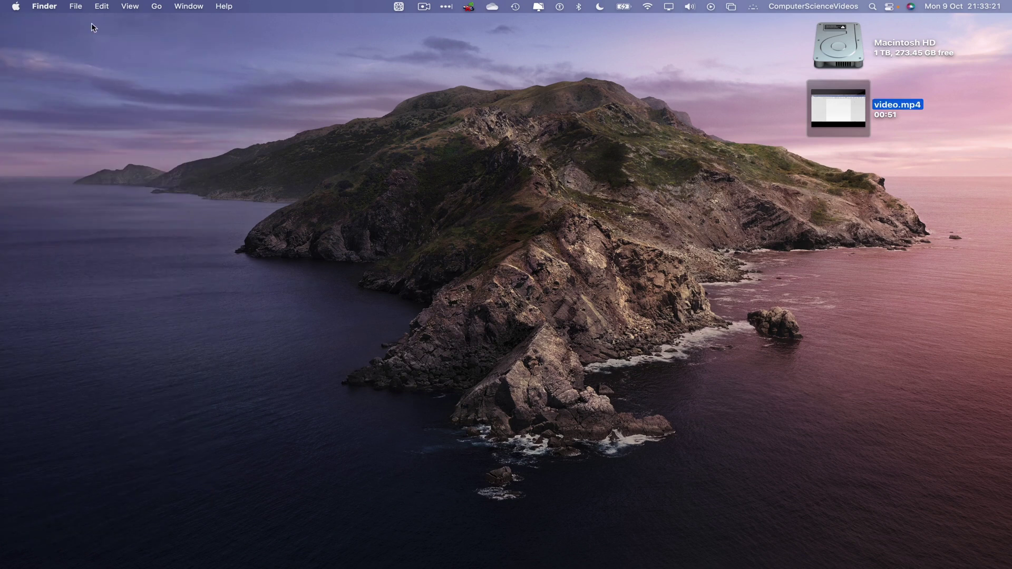
{"action": "left_click", "coordinate": [533, 59]}
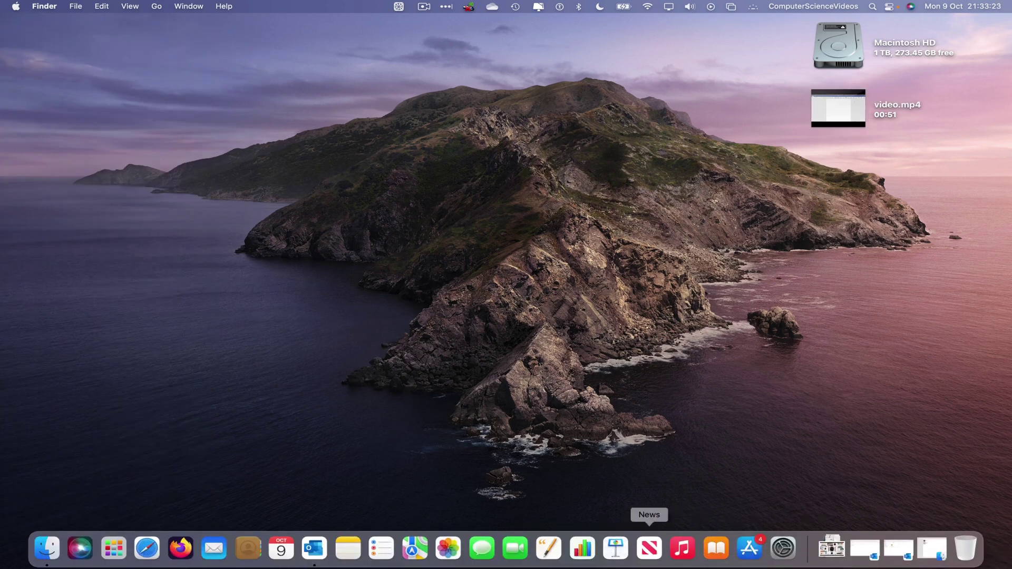
{"action": "left_click", "coordinate": [903, 561]}
Step: Attach video.mp4 from the Desktop to the Test video draft and send it
{"action": "left_click", "coordinate": [894, 551]}
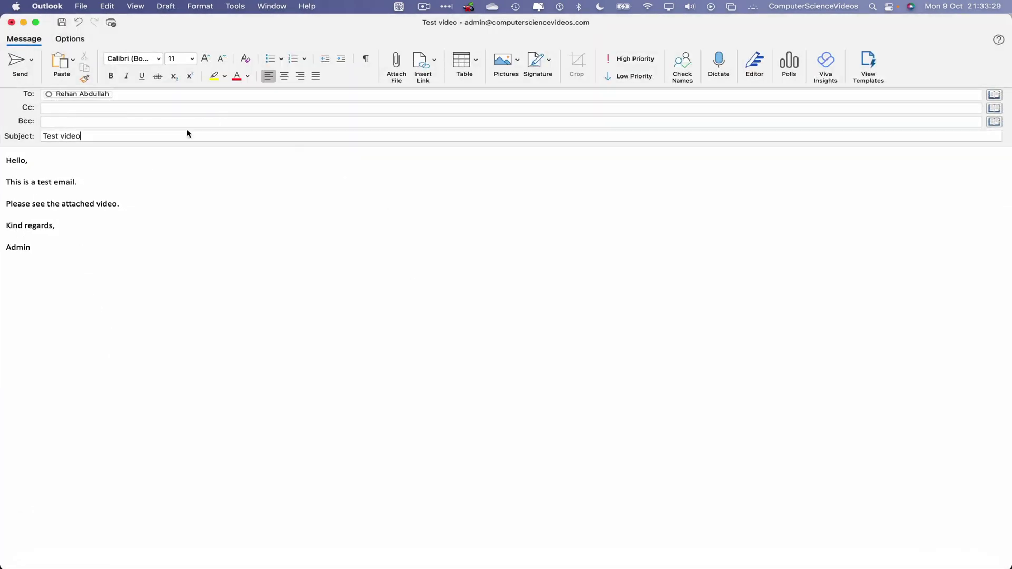
{"action": "left_click", "coordinate": [396, 62]}
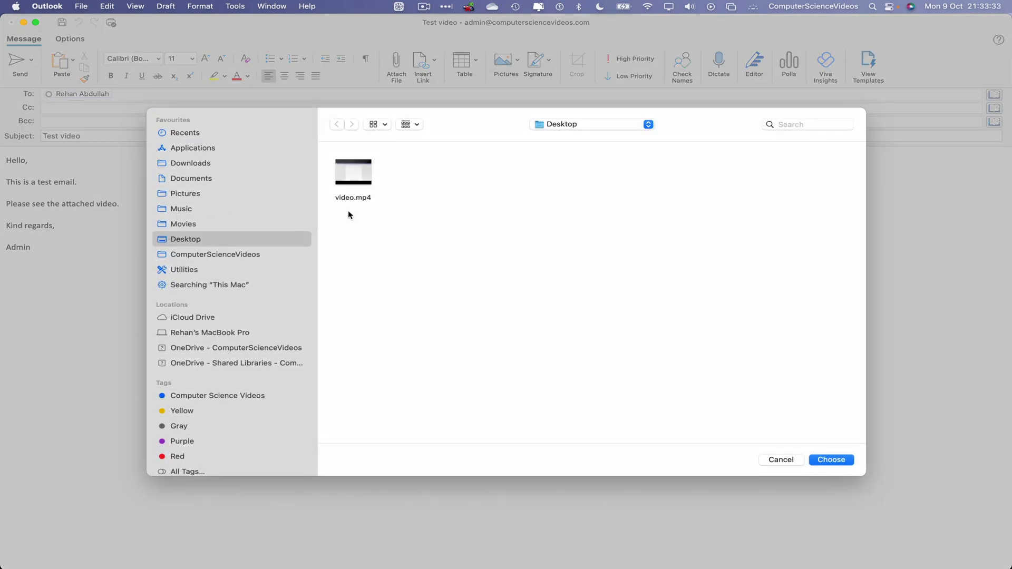
{"action": "left_click", "coordinate": [353, 171]}
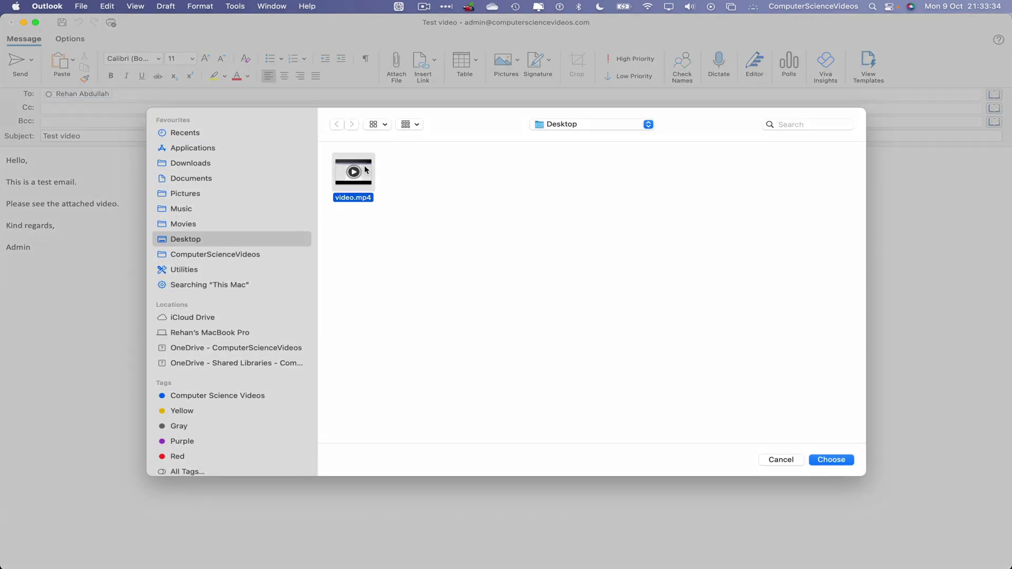
{"action": "left_click", "coordinate": [839, 459]}
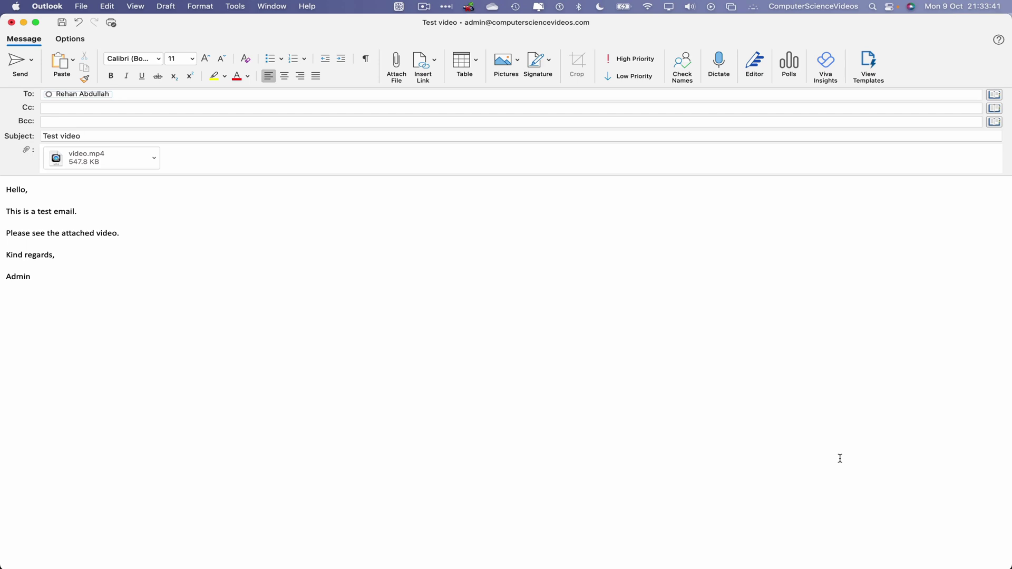
{"action": "left_click", "coordinate": [20, 59]}
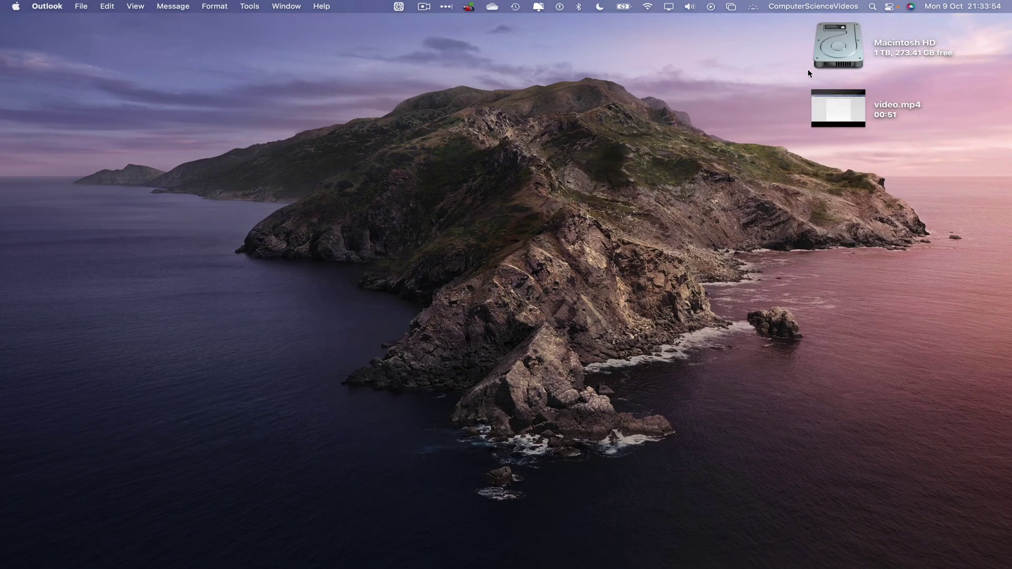
Step: Minimize Outlook, clear the desktop selection, and bring up Launchpad for Google Chrome
{"action": "left_click", "coordinate": [817, 63]}
{"action": "left_click", "coordinate": [697, 86]}
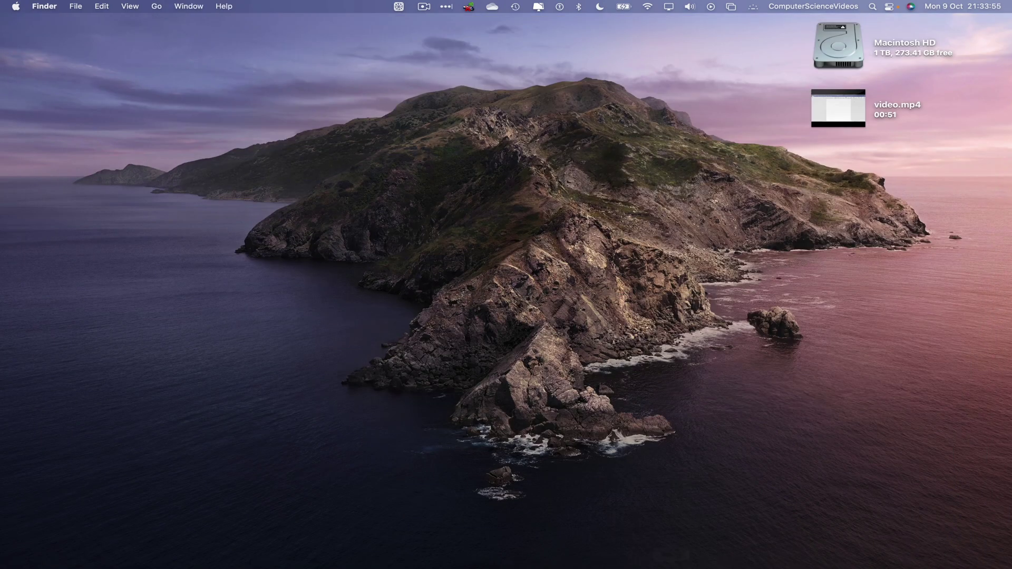
{"action": "left_click", "coordinate": [117, 547]}
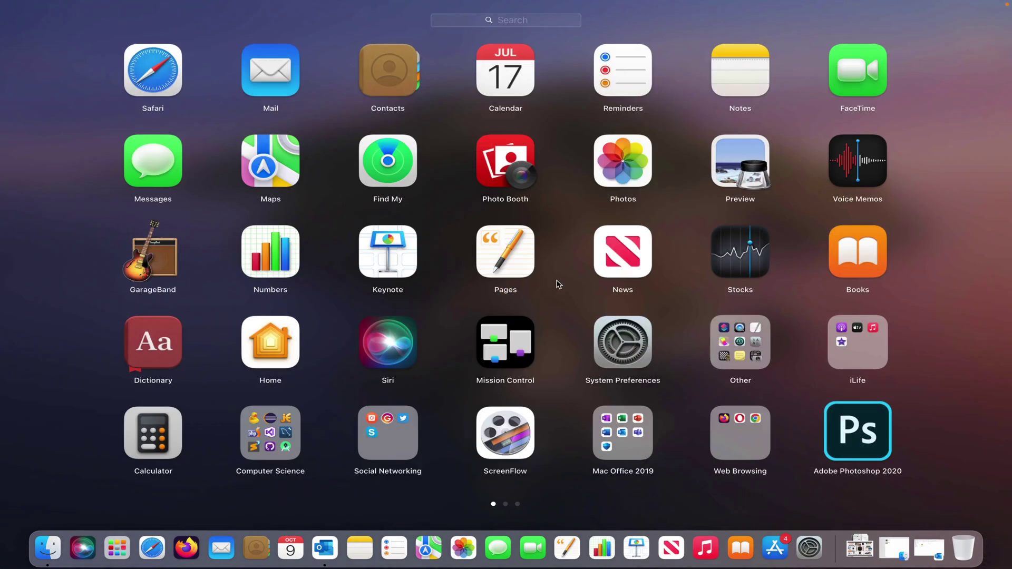
{"action": "type", "text": "ch"}
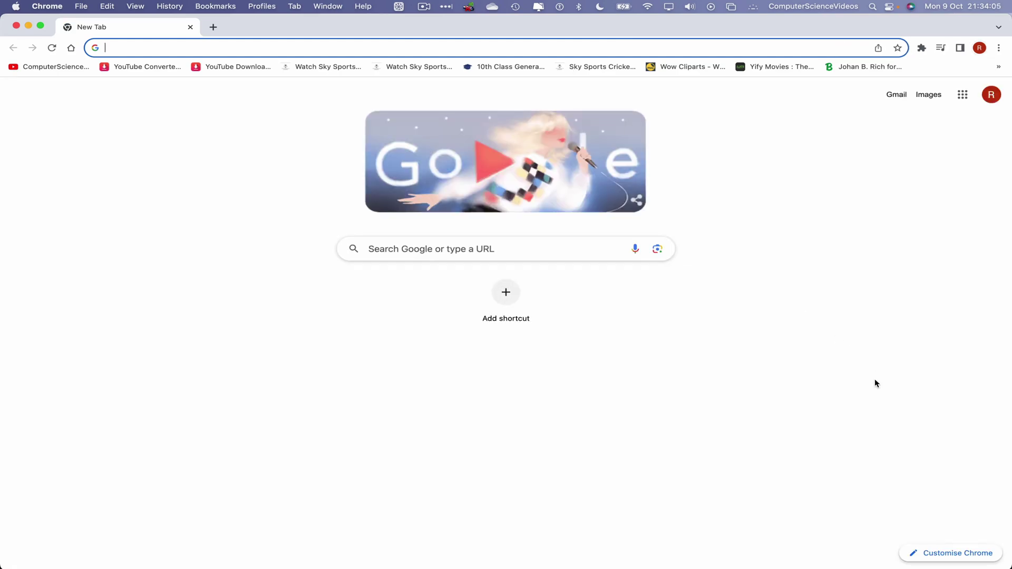
Step: Open the Test video email in Gmail and download its video.mp4 attachment
{"action": "left_click", "coordinate": [901, 93]}
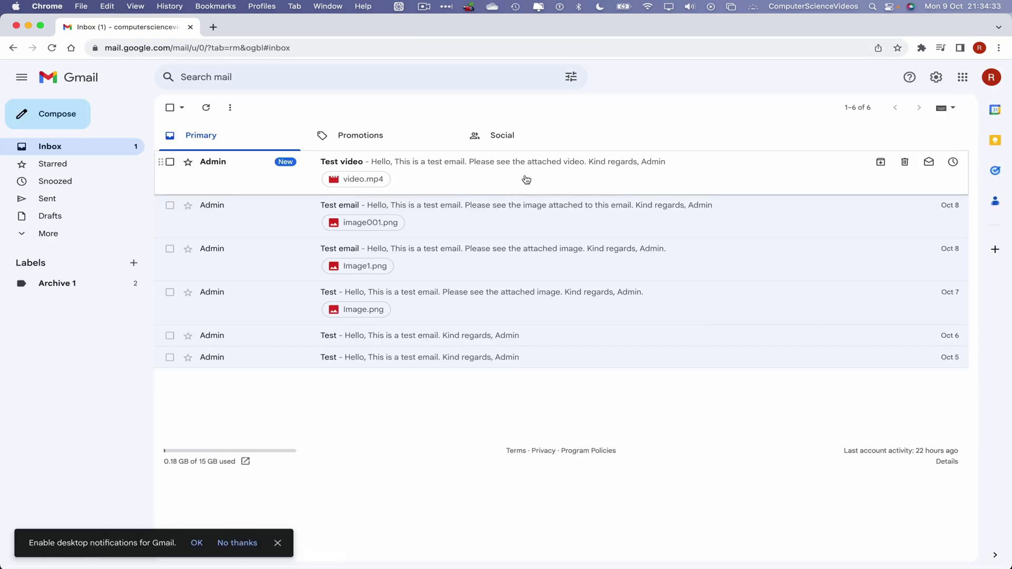
{"action": "left_click", "coordinate": [525, 181]}
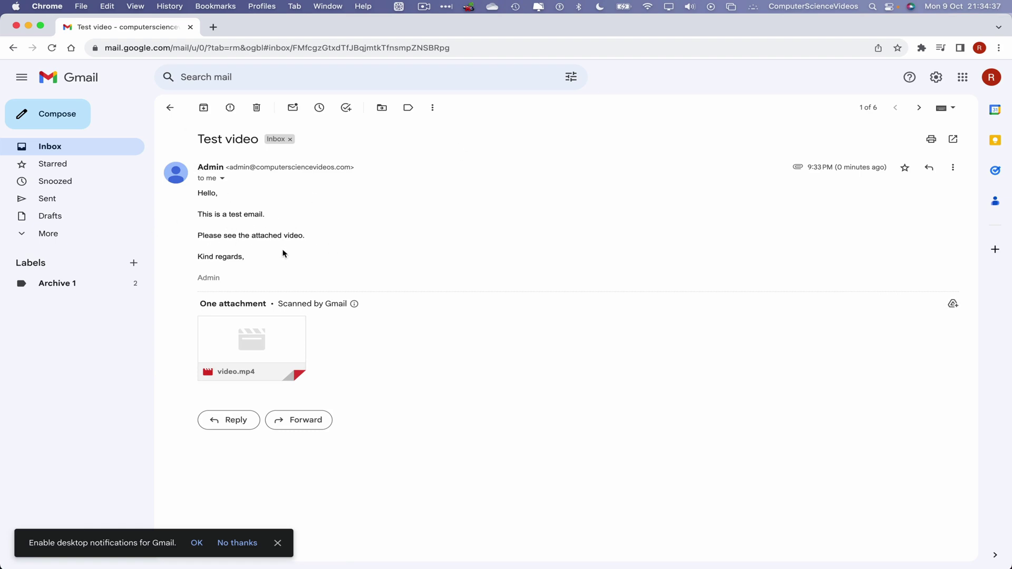
{"action": "left_click", "coordinate": [289, 346]}
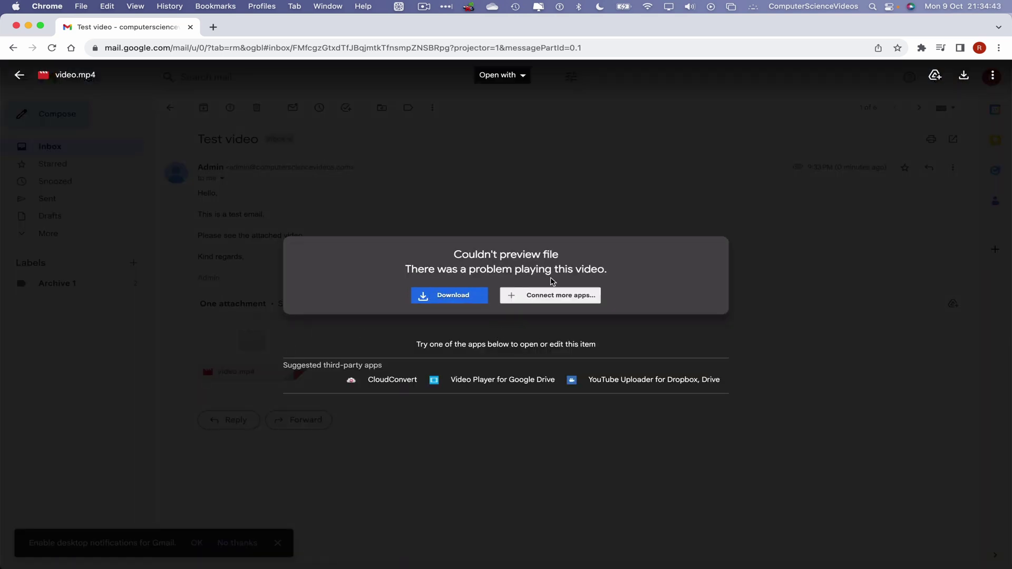
{"action": "left_click", "coordinate": [455, 301]}
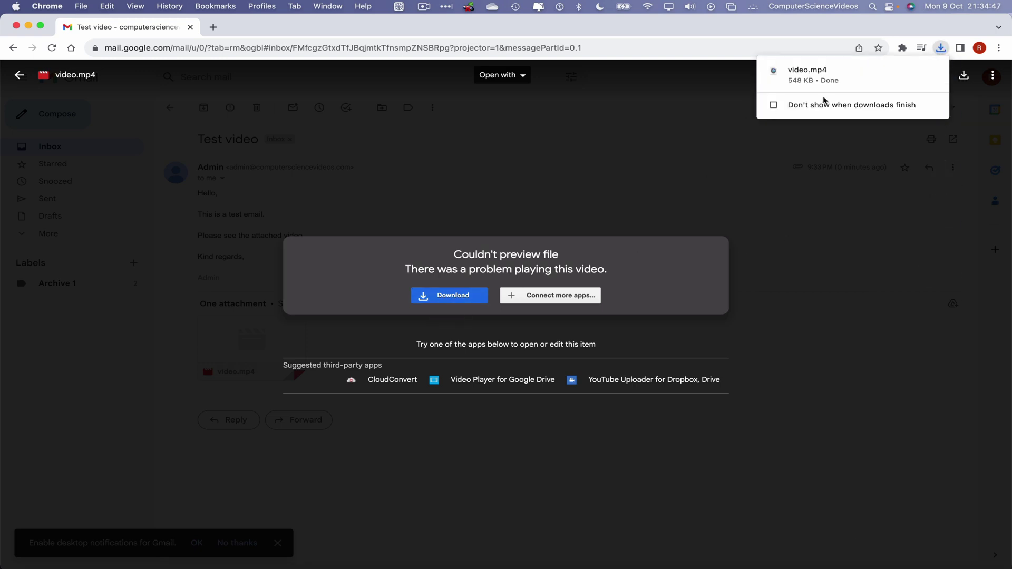
Step: Play video.mp4 enlarged and muted, scrub to about 00:40, then quit QuickTime Player
{"action": "mouse_move", "coordinate": [838, 75]}
{"action": "left_click", "coordinate": [855, 80]}
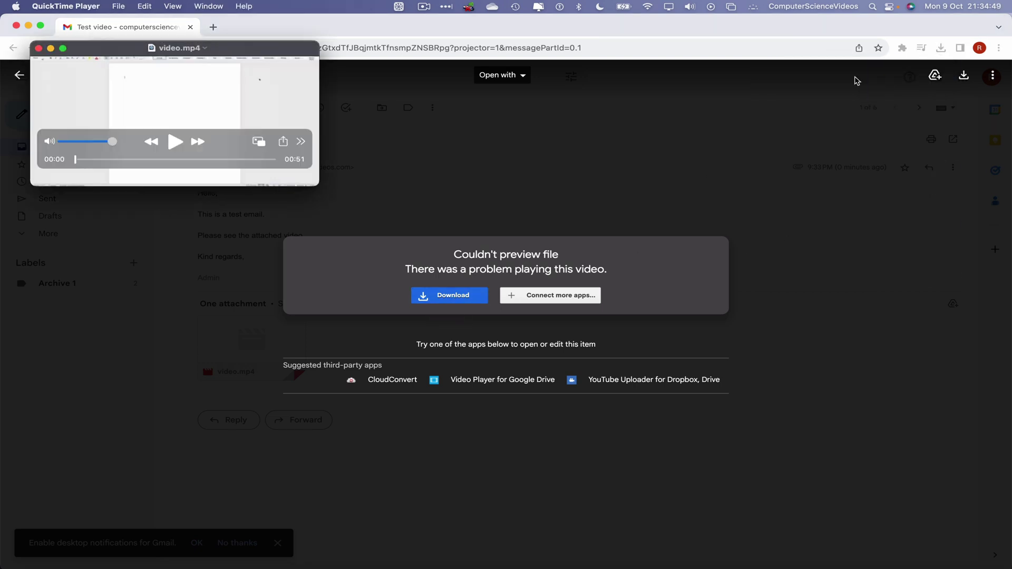
{"action": "left_click_drag", "start_coordinate": [321, 185], "coordinate": [820, 384]}
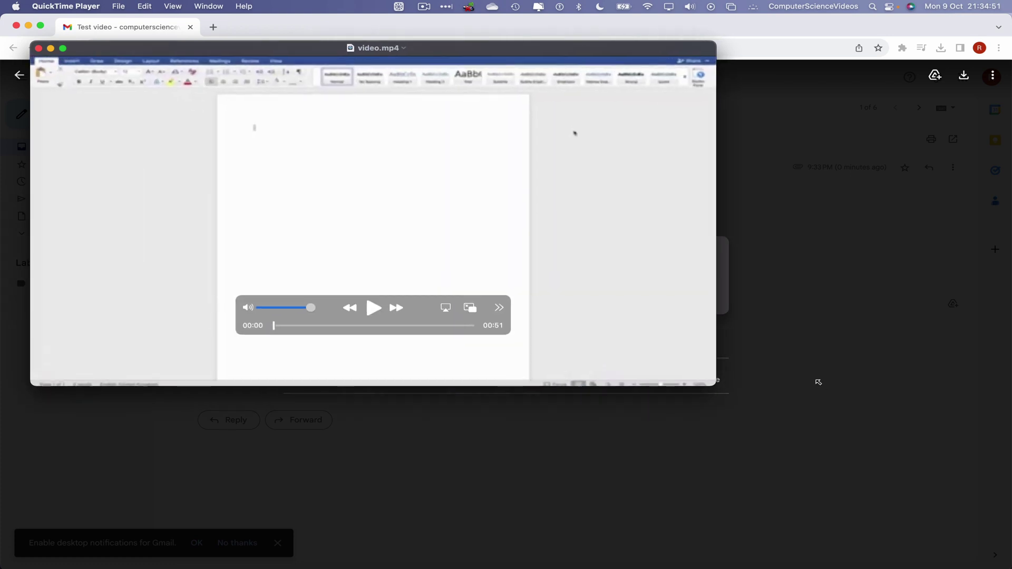
{"action": "left_click_drag", "start_coordinate": [275, 310], "coordinate": [219, 312]}
{"action": "left_click", "coordinate": [287, 327]}
{"action": "mouse_move", "coordinate": [287, 328]}
{"action": "left_mouse_down"}
{"action": "mouse_move", "coordinate": [431, 342]}
{"action": "mouse_move", "coordinate": [371, 342]}
{"action": "left_mouse_up"}
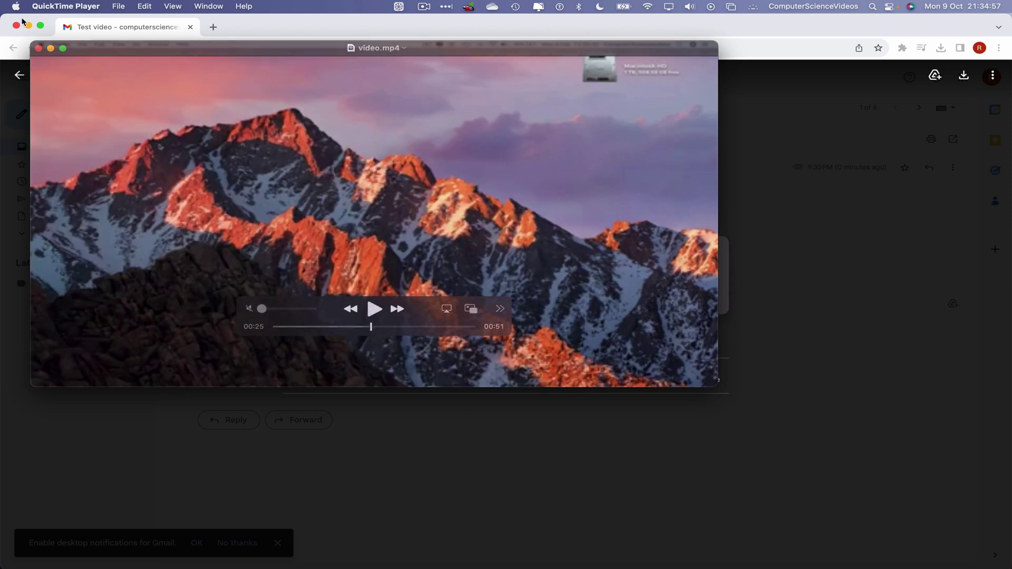
{"action": "left_click", "coordinate": [65, 6]}
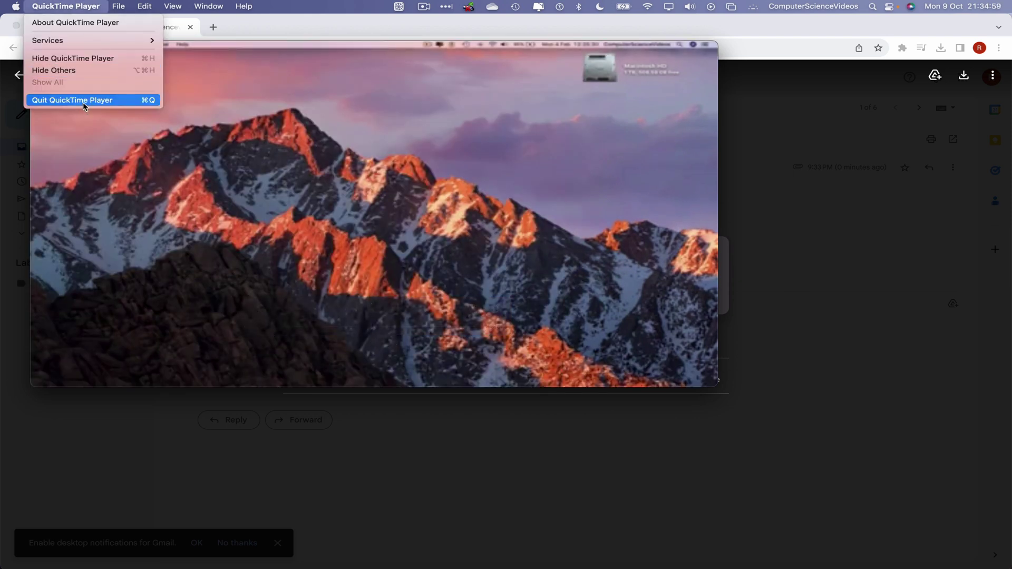
{"action": "left_click", "coordinate": [84, 101]}
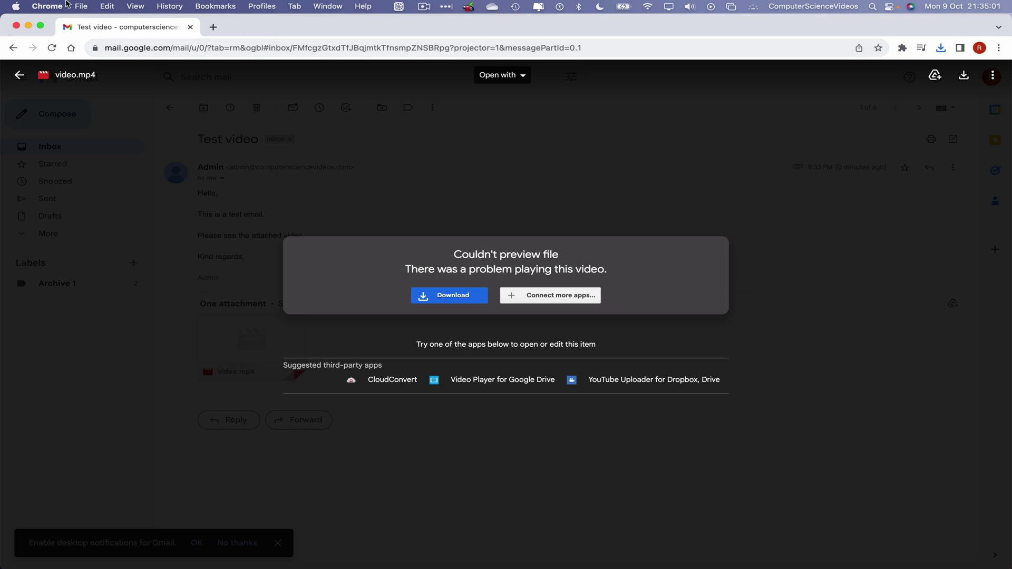
Step: Close the Gmail attachment preview and quit Google Chrome
{"action": "left_click", "coordinate": [374, 161]}
{"action": "left_click", "coordinate": [47, 6]}
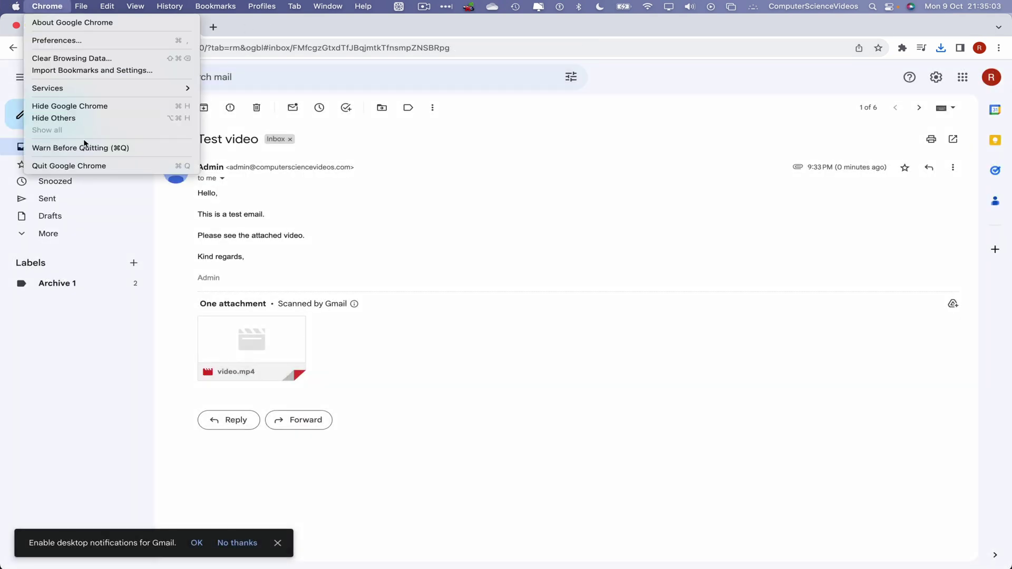
{"action": "left_click", "coordinate": [88, 167]}
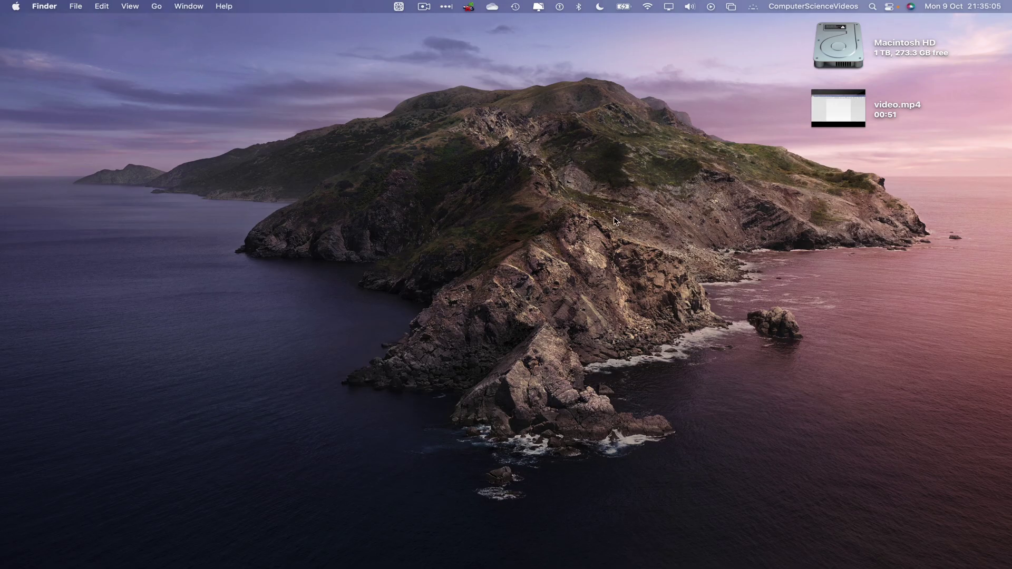
Step: Bring Microsoft Outlook back from the Dock and quit it
{"action": "left_click", "coordinate": [324, 547]}
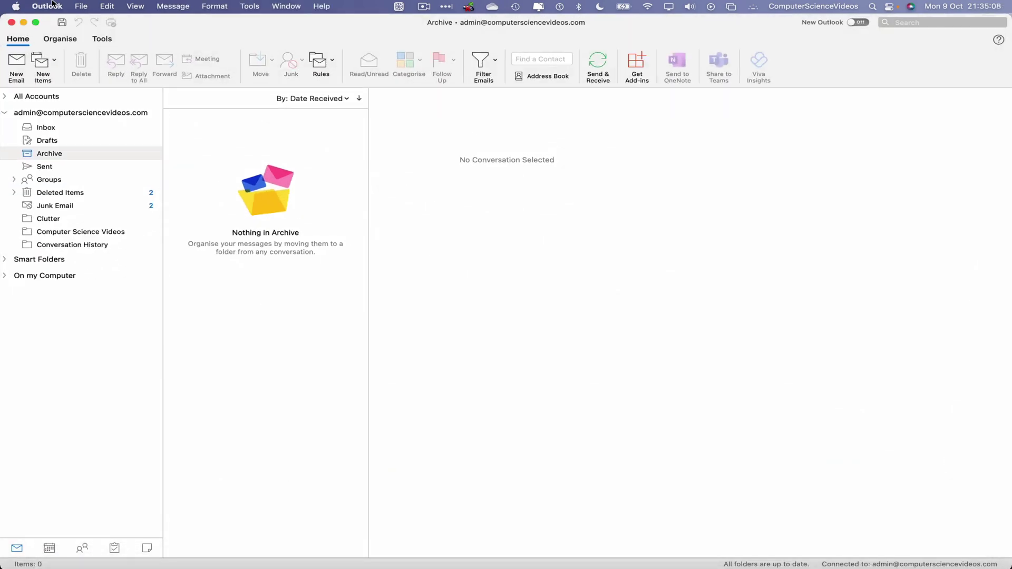
{"action": "left_click", "coordinate": [46, 5]}
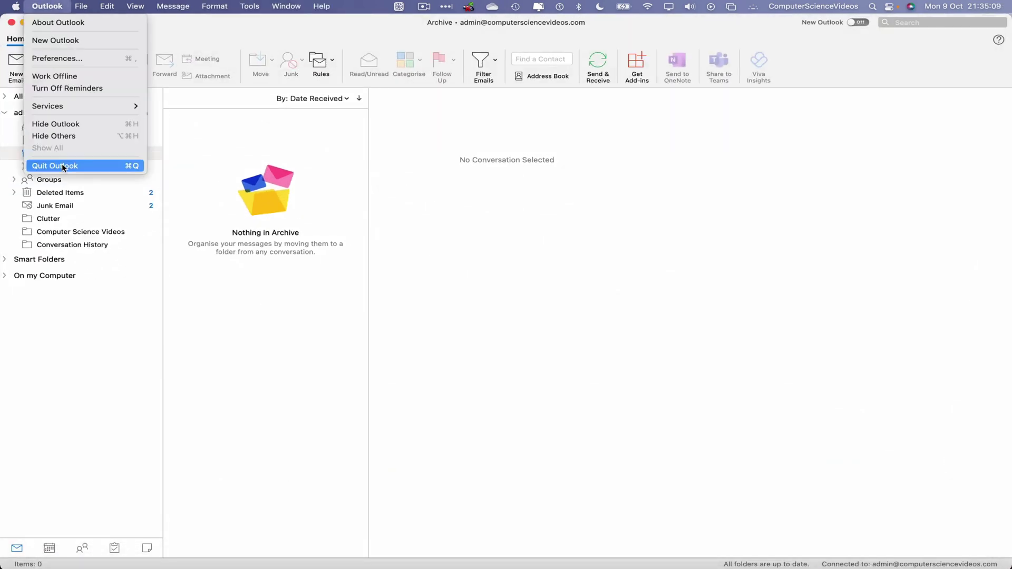
{"action": "left_click", "coordinate": [95, 167]}
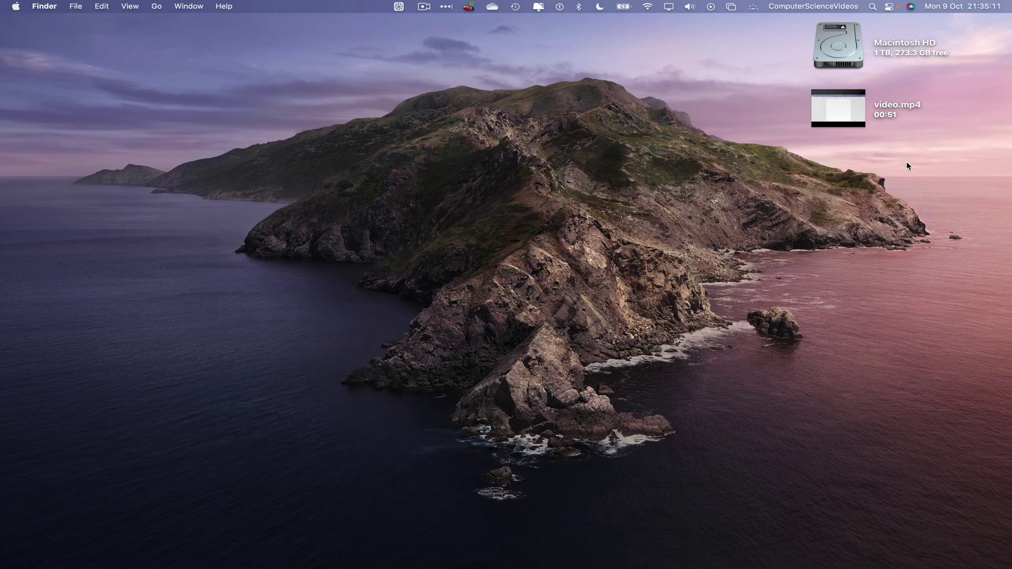